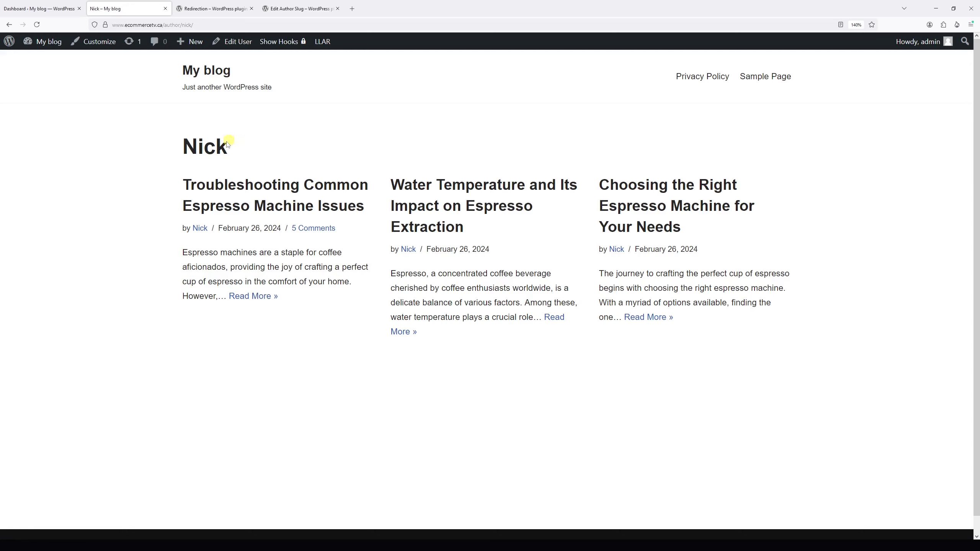
- Reload Nick's author archive and check that its address uses the /author/nick/ slug
{"action": "left_click", "coordinate": [200, 228]}
{"action": "left_click", "coordinate": [202, 26]}
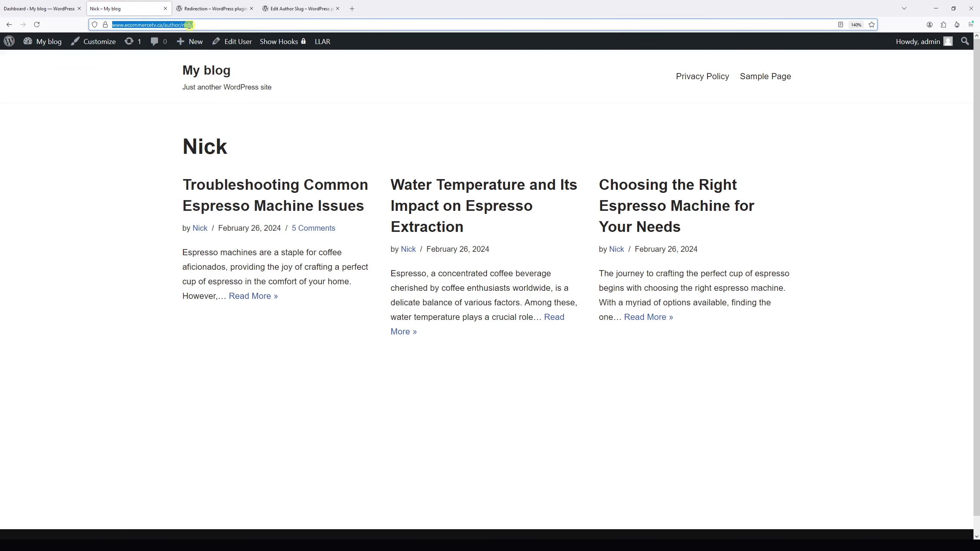
{"action": "left_click", "coordinate": [209, 27]}
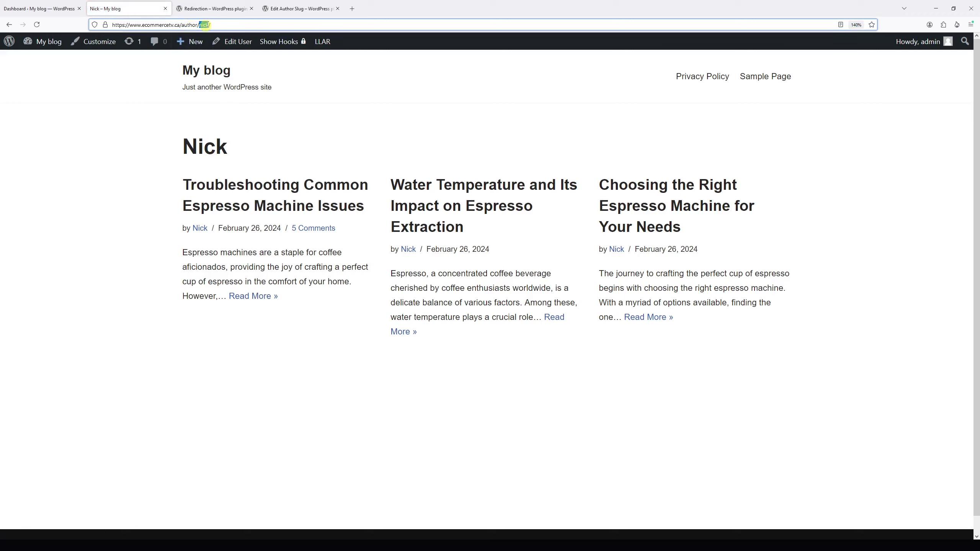
{"action": "left_click", "coordinate": [301, 159]}
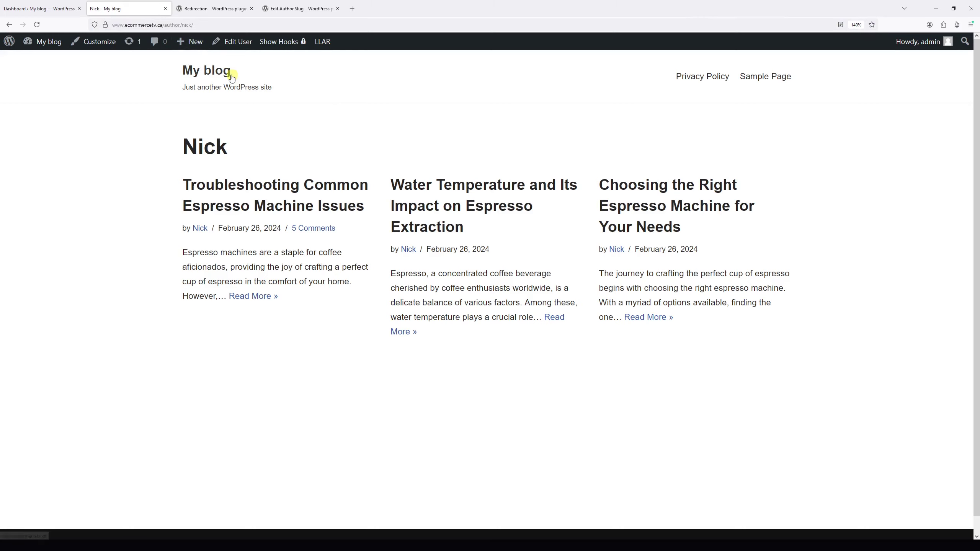
- Review the Edit Author Slug plugin's directory page
{"action": "left_click", "coordinate": [297, 8]}
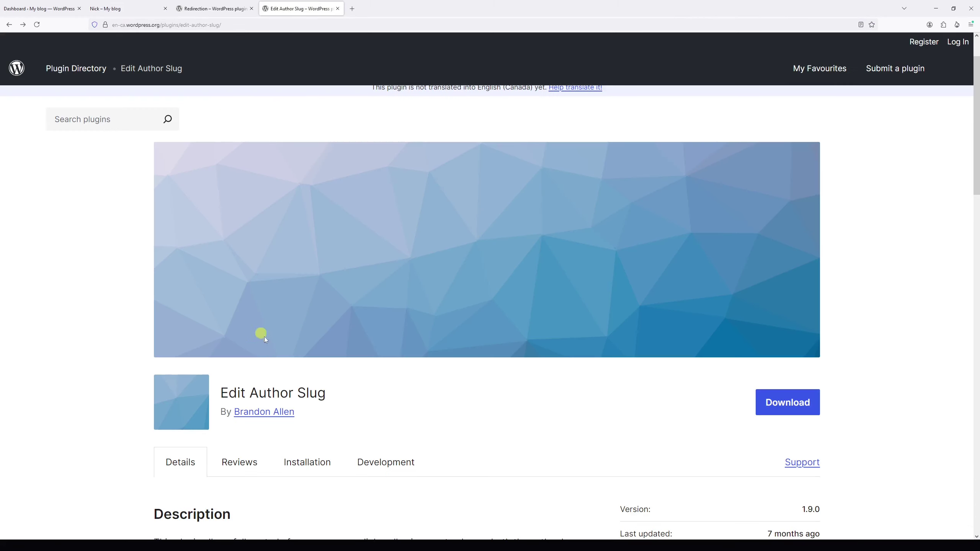
{"action": "scroll", "coordinate": [385, 376], "scroll_direction": "down", "scroll_amount": 1}
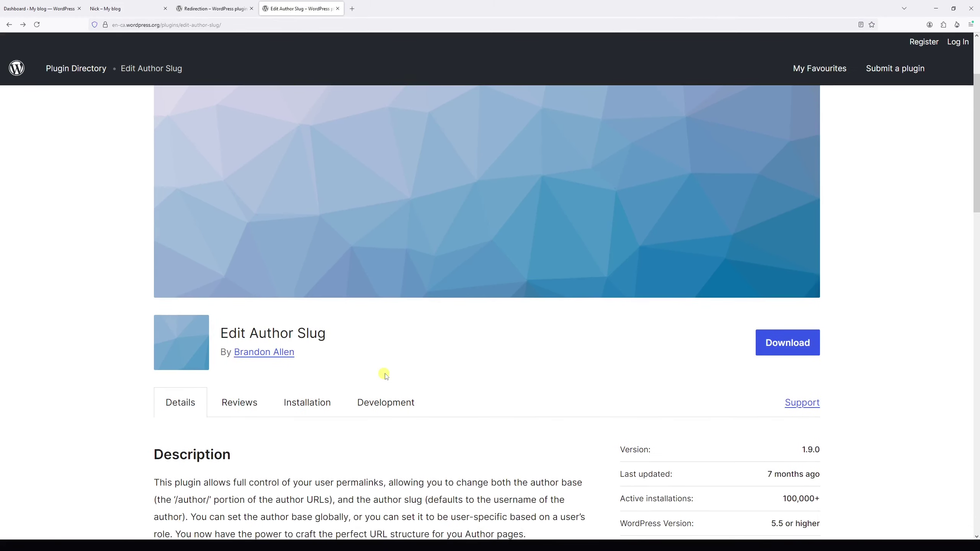
{"action": "scroll", "coordinate": [389, 365], "scroll_direction": "up", "scroll_amount": 3}
{"action": "scroll", "coordinate": [300, 190], "scroll_direction": "down", "scroll_amount": 1}
- Search Add New Plugin for 'edit author slug' to confirm the plugin is already active
{"action": "key", "text": "ctrl+1"}
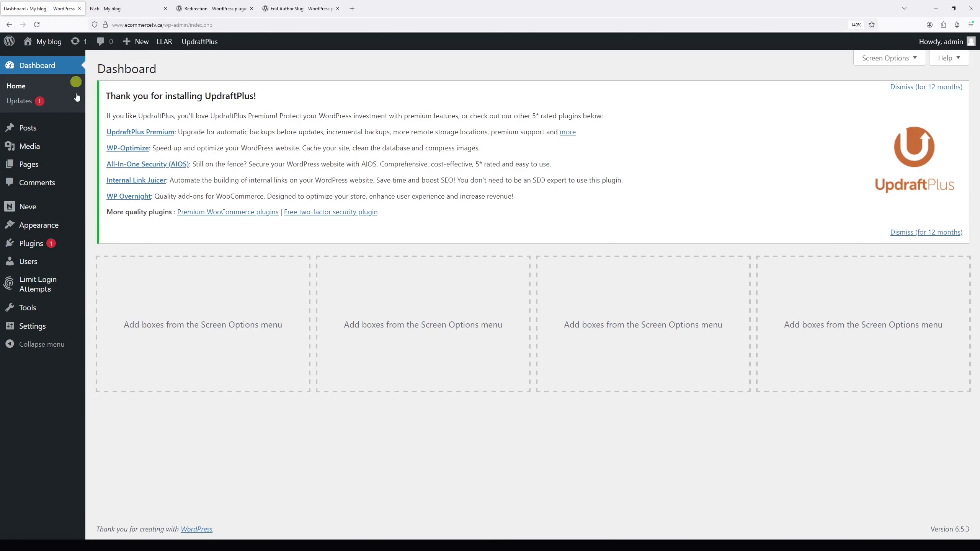
{"action": "mouse_move", "coordinate": [46, 240]}
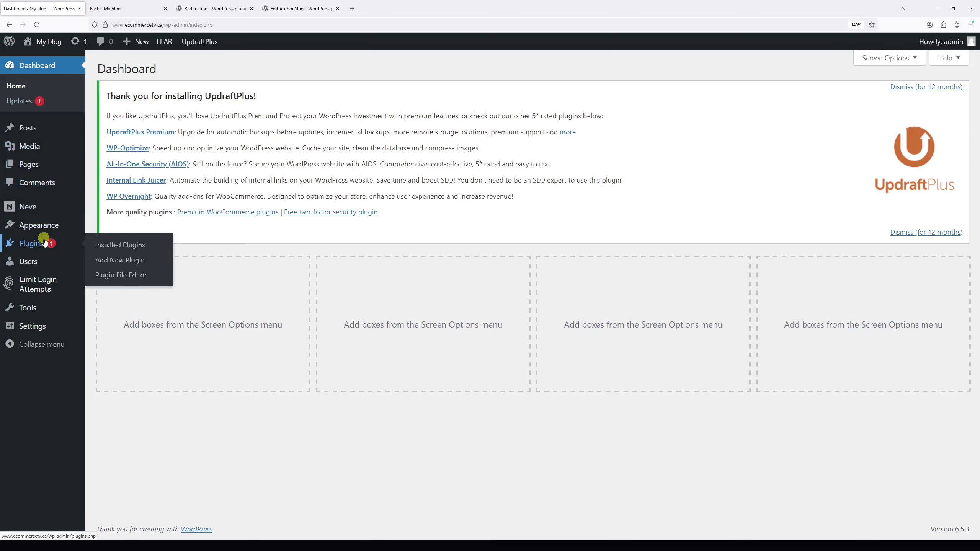
{"action": "left_click", "coordinate": [142, 247]}
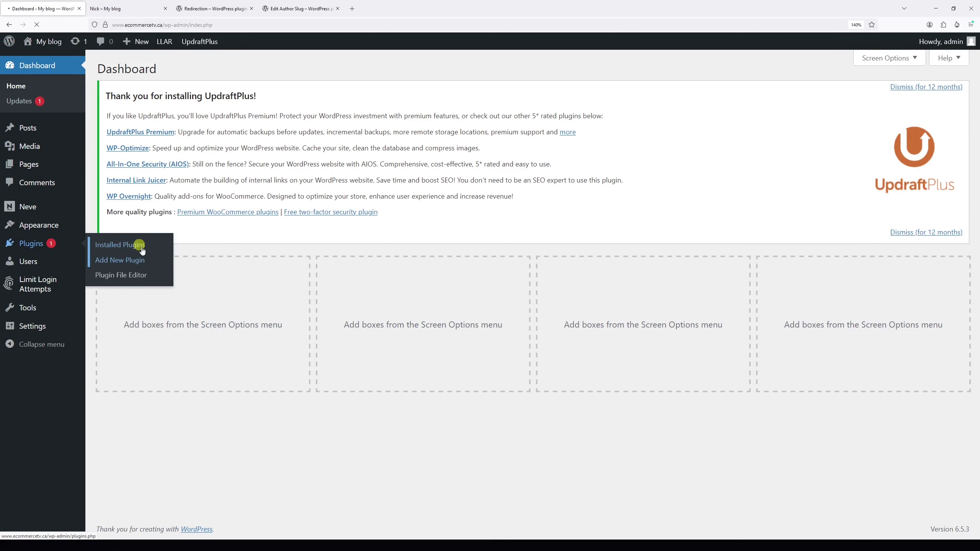
{"action": "left_click", "coordinate": [132, 260]}
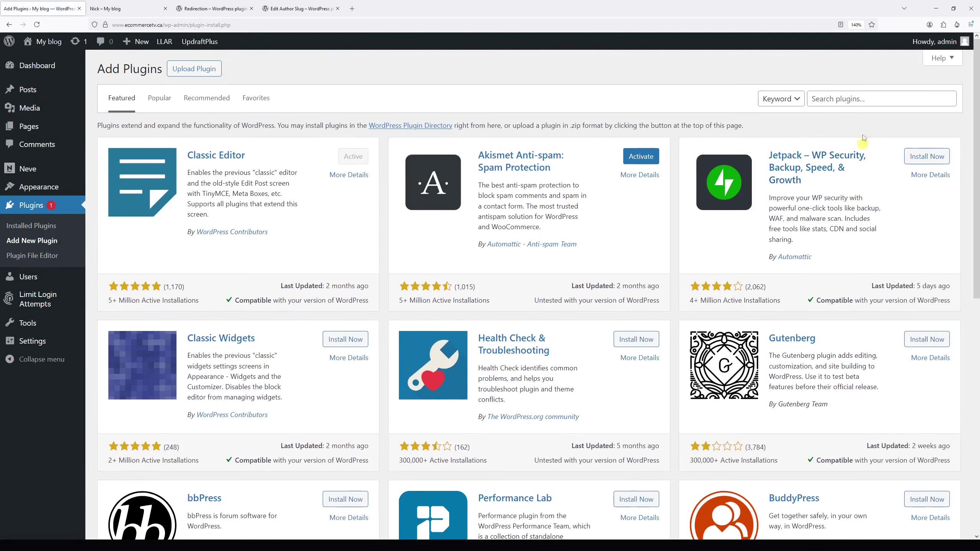
{"action": "left_click", "coordinate": [851, 100]}
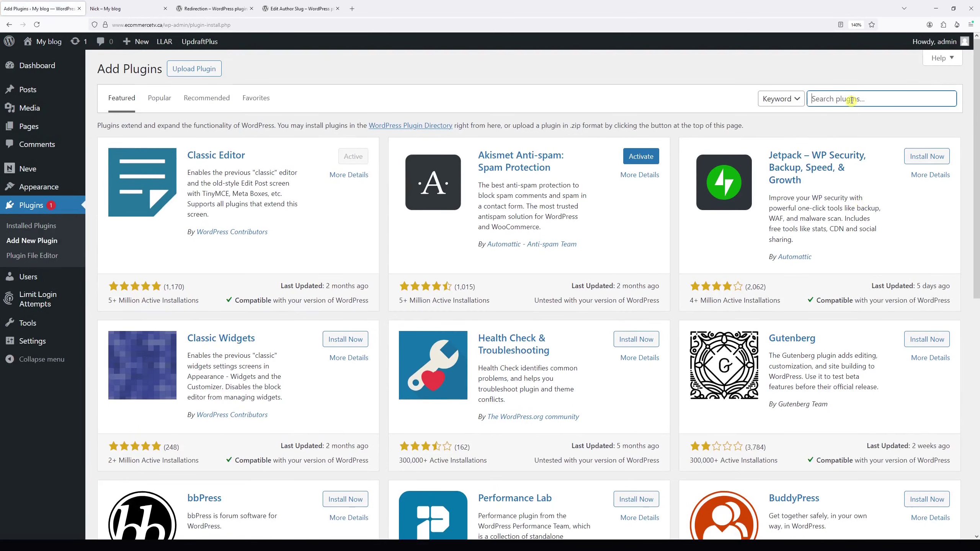
{"action": "type", "text": "edit author slug"}
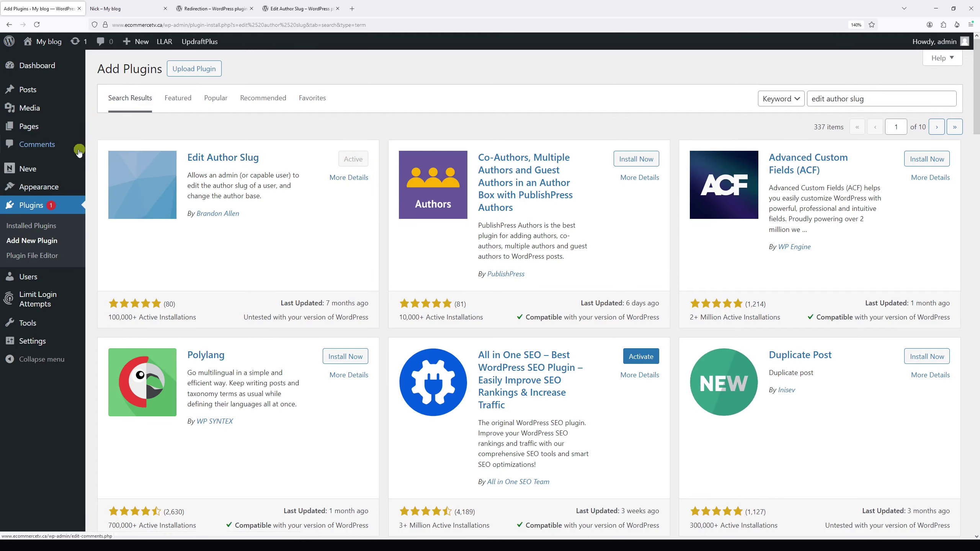
- Open the user nick's profile from the All Users list
{"action": "mouse_move", "coordinate": [51, 286]}
{"action": "left_click", "coordinate": [102, 278]}
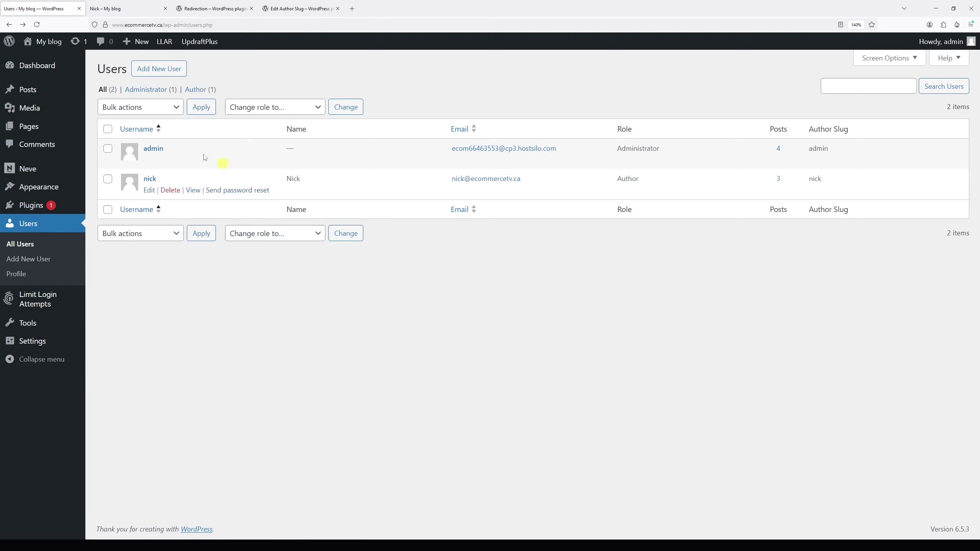
{"action": "mouse_move", "coordinate": [130, 167]}
{"action": "left_click", "coordinate": [153, 195]}
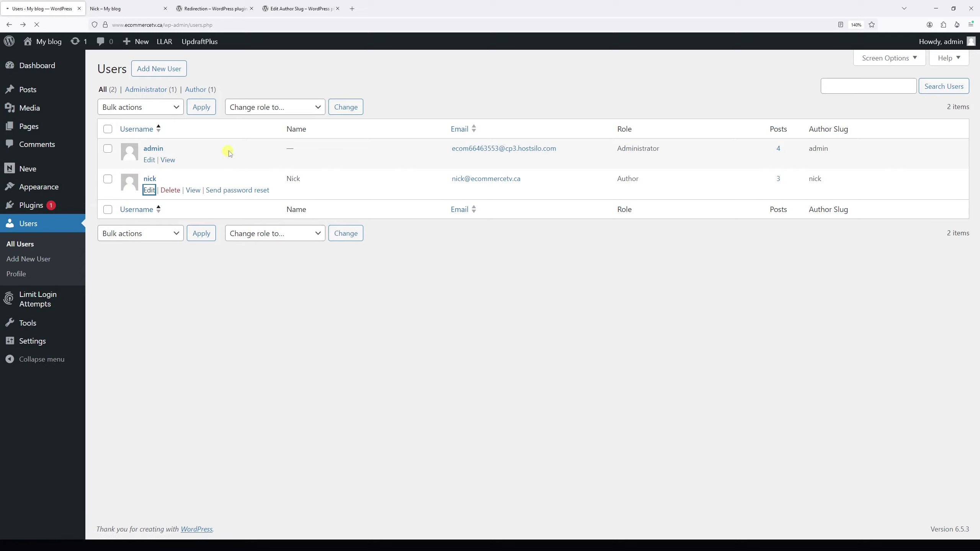
- Change the custom author slug from nick to nicholas and update the user
{"action": "scroll", "coordinate": [390, 174], "scroll_direction": "down", "scroll_amount": 15}
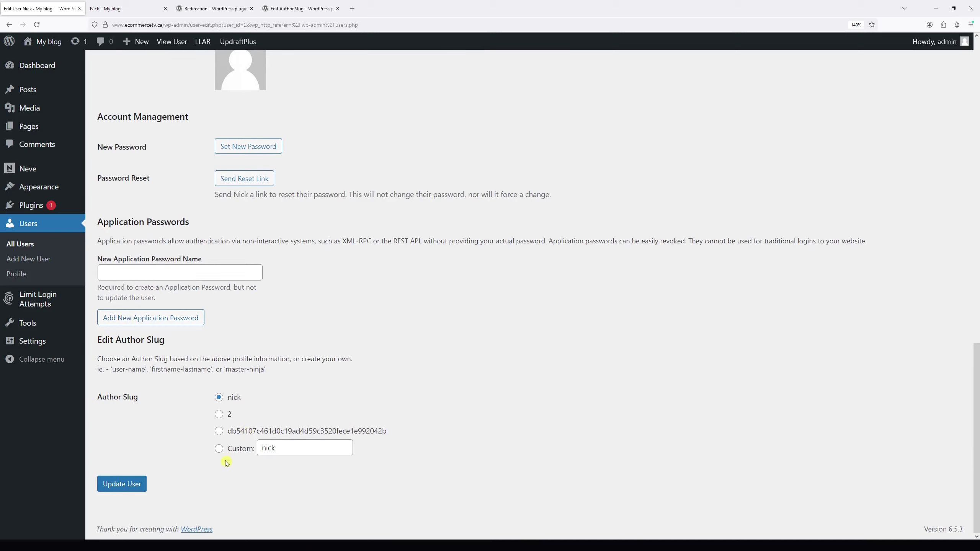
{"action": "double_click", "coordinate": [274, 447]}
{"action": "type", "text": "ni"}
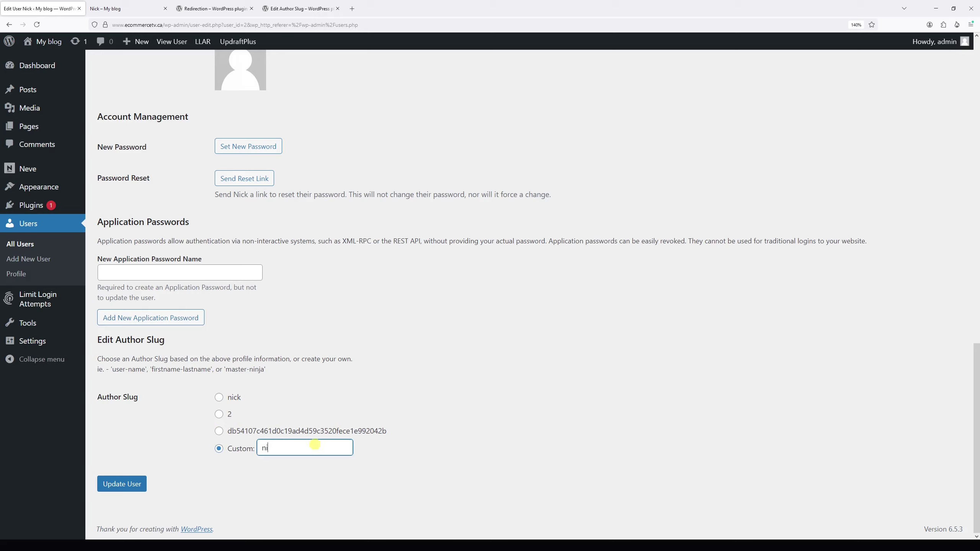
{"action": "left_click", "coordinate": [391, 356]}
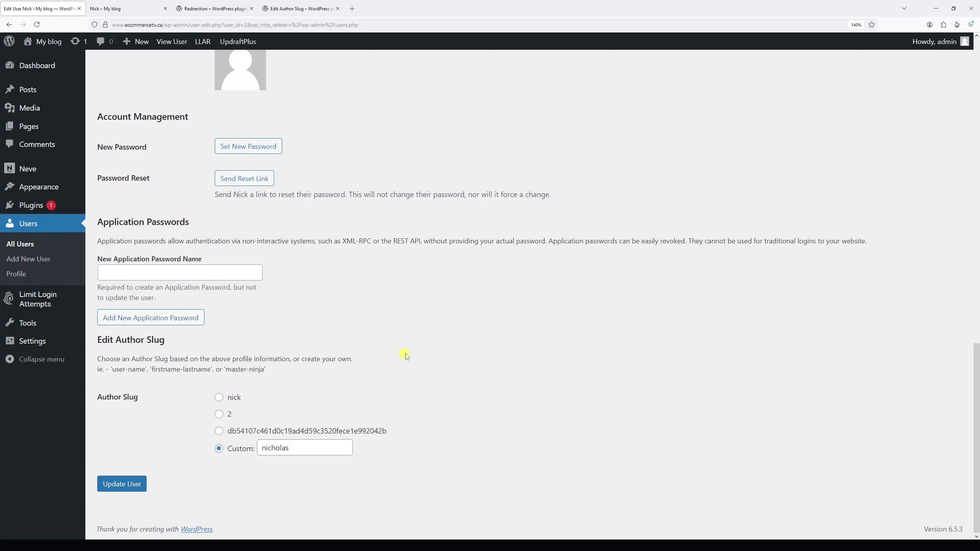
{"action": "left_click", "coordinate": [135, 485]}
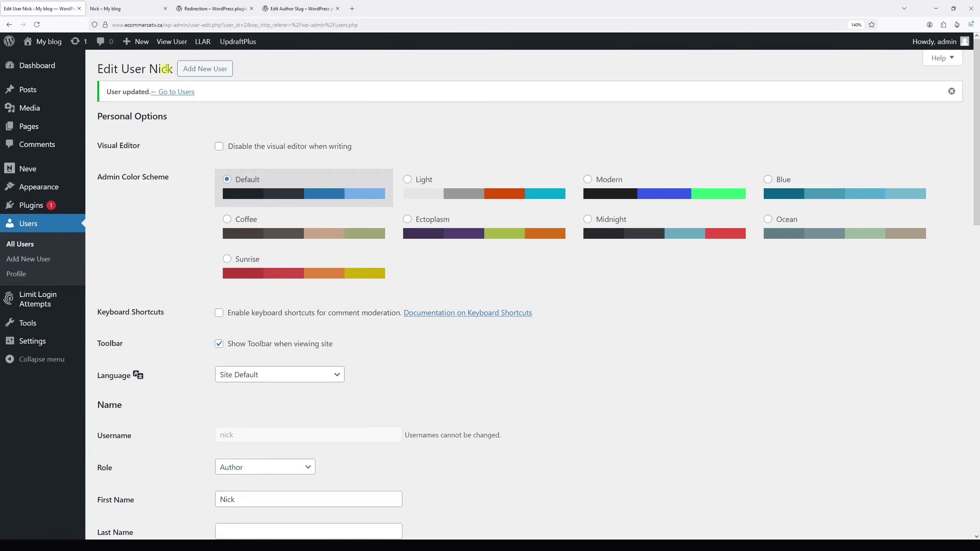
- Follow Nick's author link from a home-page post and confirm the URL is /author/nicholas/
{"action": "left_click", "coordinate": [143, 9]}
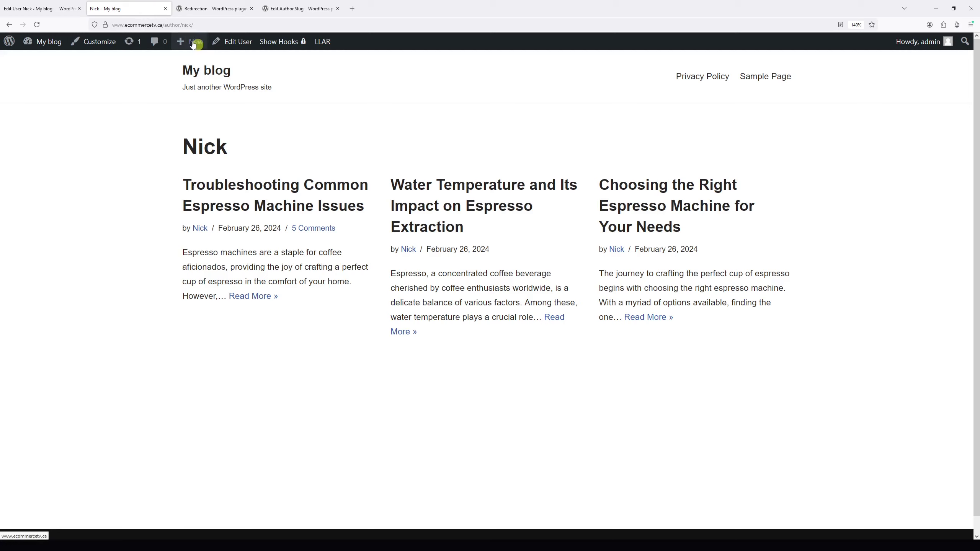
{"action": "left_click", "coordinate": [209, 73]}
{"action": "scroll", "coordinate": [247, 91], "scroll_direction": "down", "scroll_amount": 3}
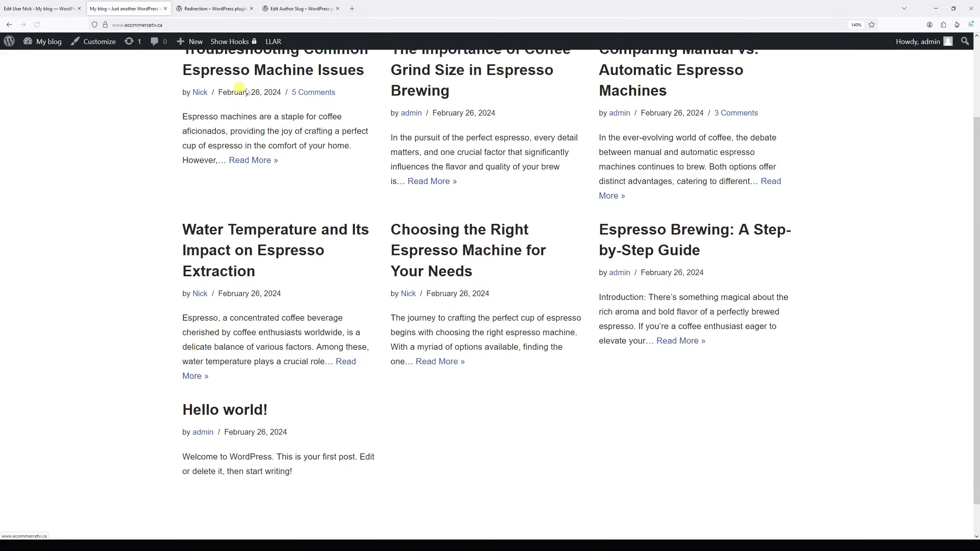
{"action": "scroll", "coordinate": [263, 160], "scroll_direction": "up", "scroll_amount": 3}
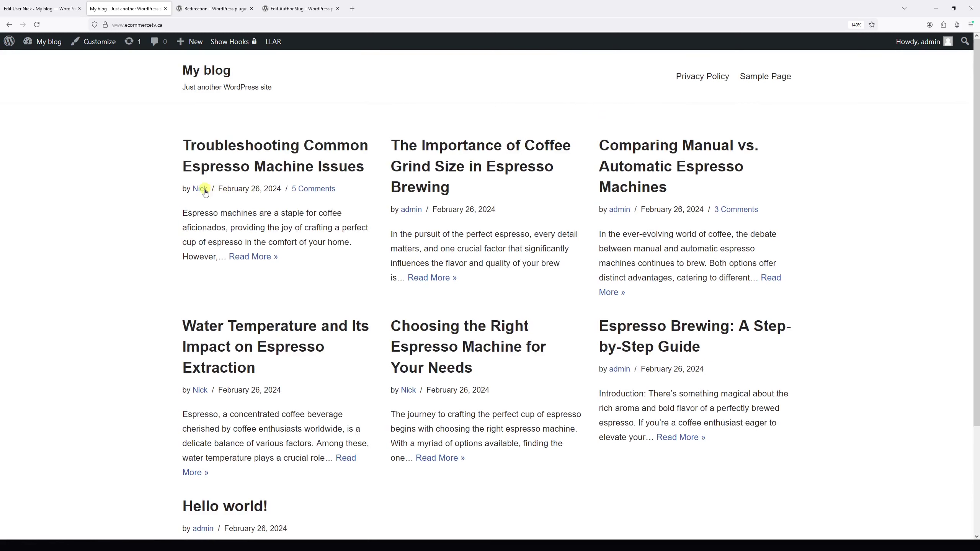
{"action": "left_click", "coordinate": [202, 189]}
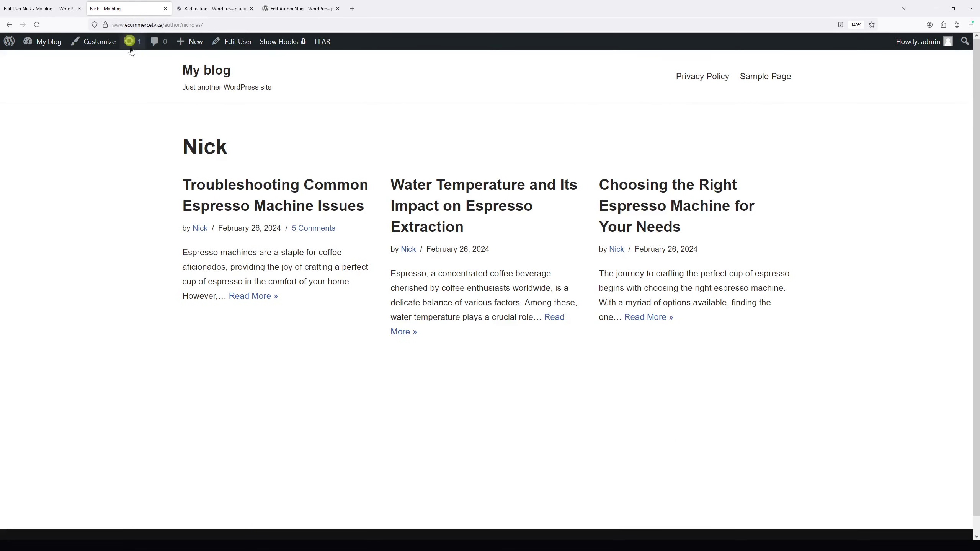
{"action": "key", "text": "ctrl+l"}
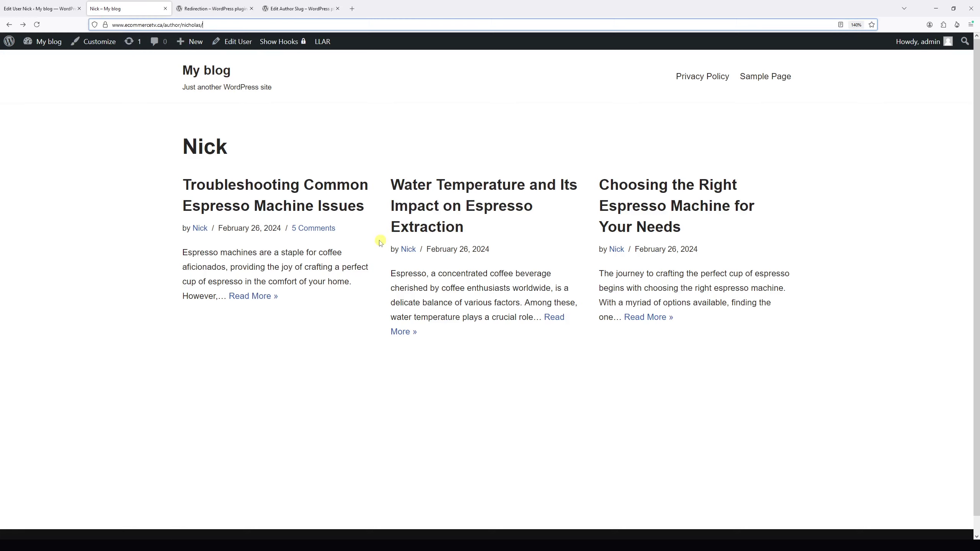
- Load the old /author/nick/ address to see the 404, then view the Redirection plugin page
{"action": "double_click", "coordinate": [189, 25]}
{"action": "double_click", "coordinate": [212, 25]}
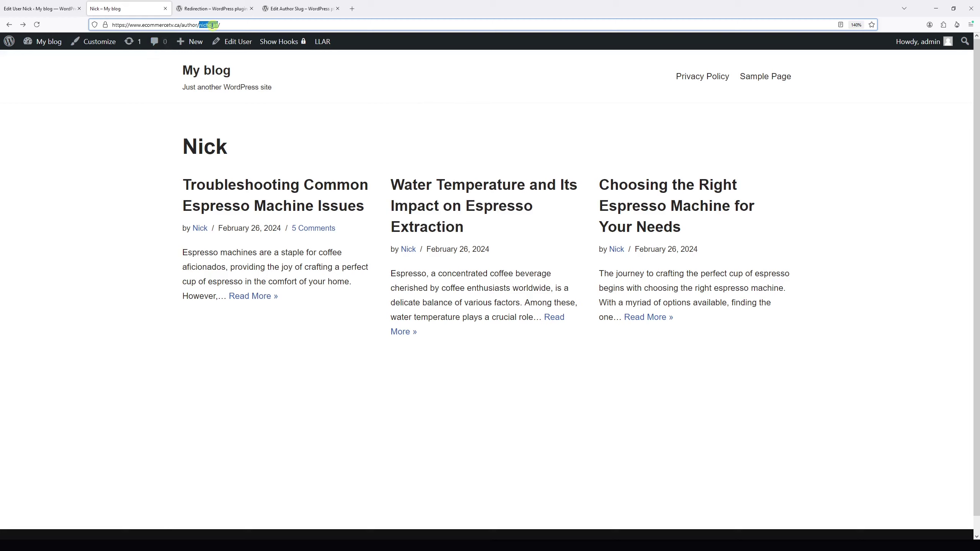
{"action": "type", "text": "nick"}
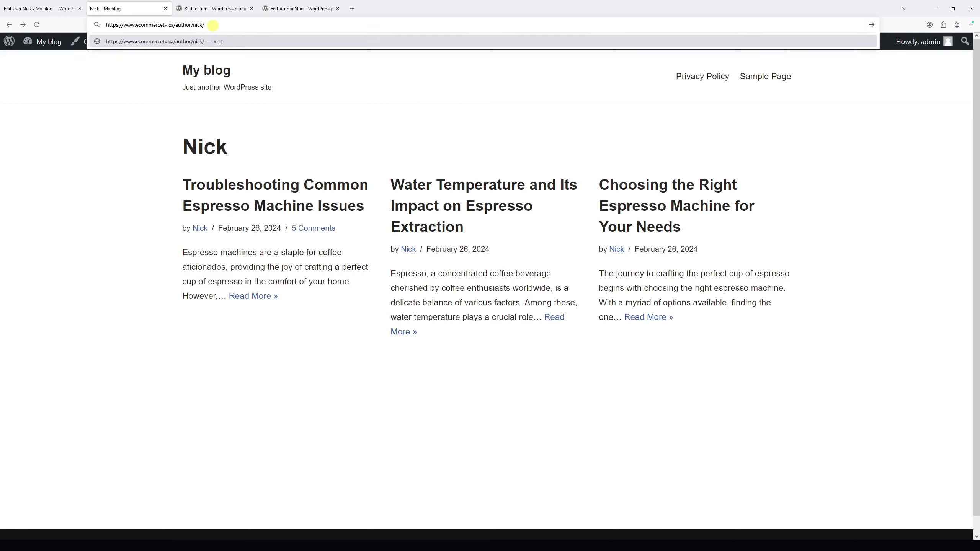
{"action": "key", "text": "Return"}
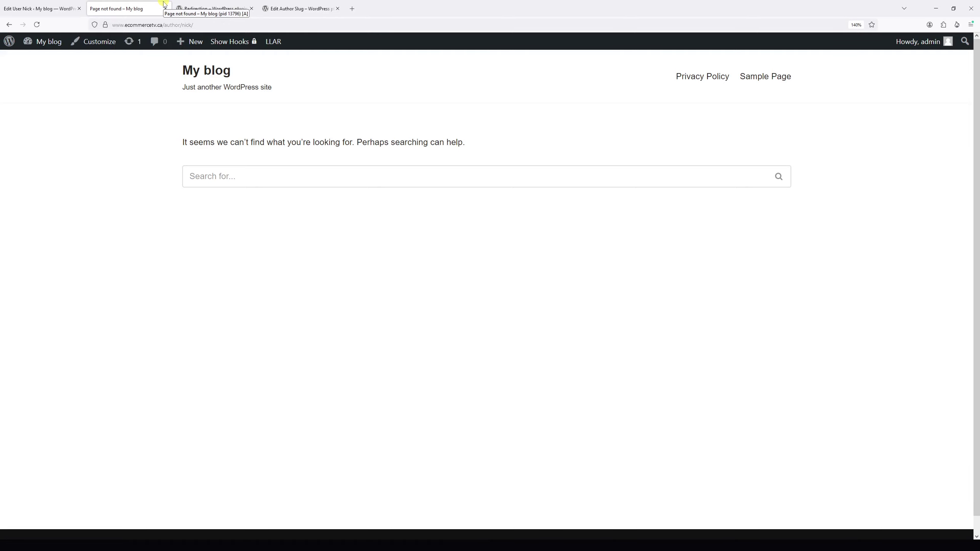
{"action": "left_click", "coordinate": [205, 8]}
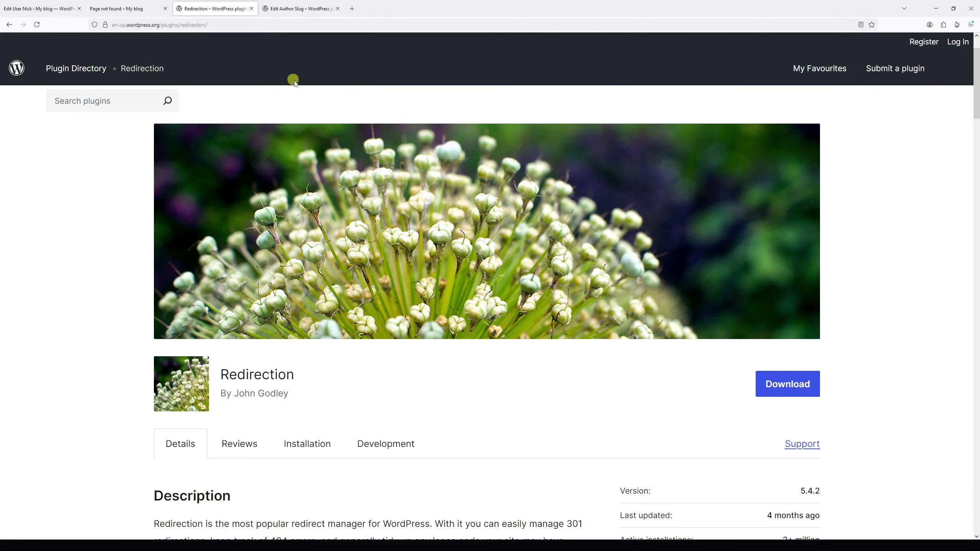
- Search Add New Plugin for 'redirection' and confirm the Redirection plugin is active
{"action": "left_click", "coordinate": [64, 3]}
{"action": "mouse_move", "coordinate": [33, 204]}
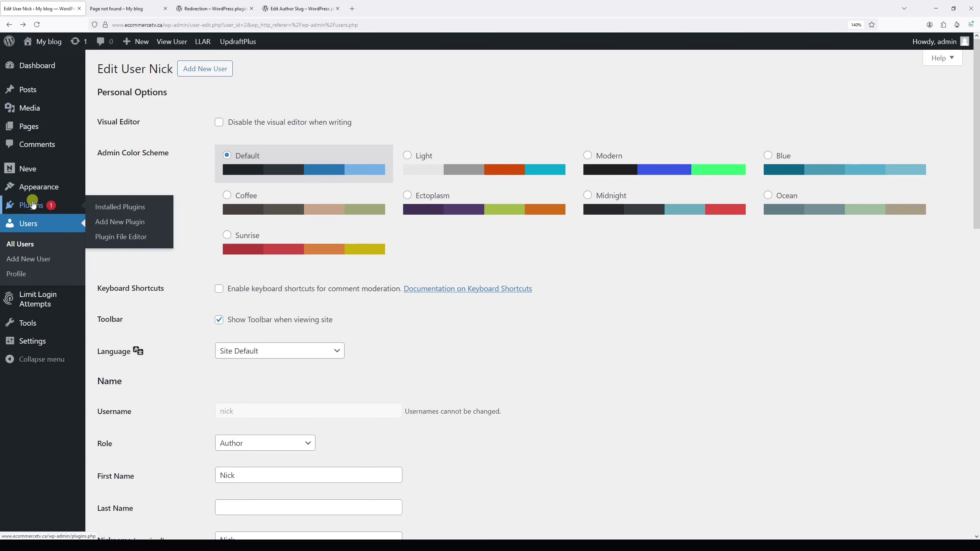
{"action": "left_click", "coordinate": [120, 209]}
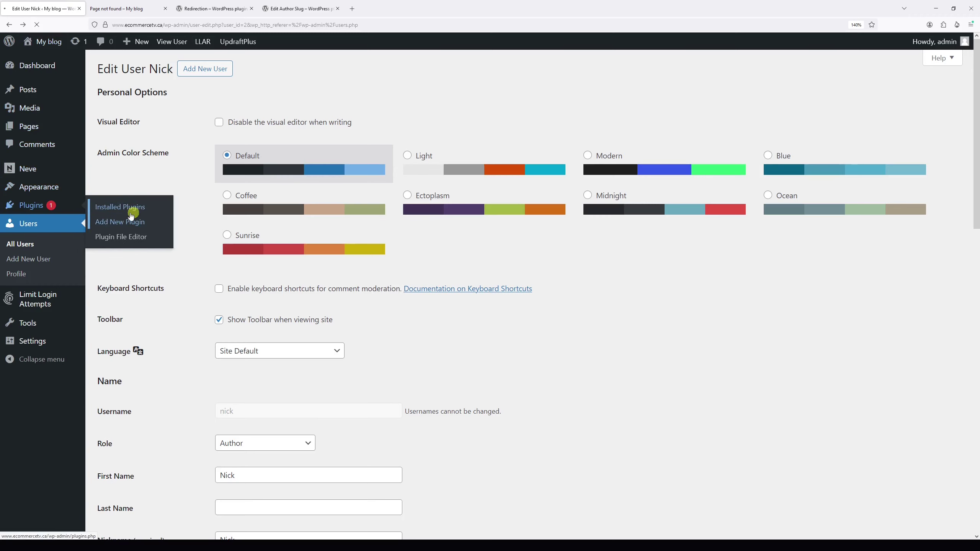
{"action": "left_click", "coordinate": [131, 218]}
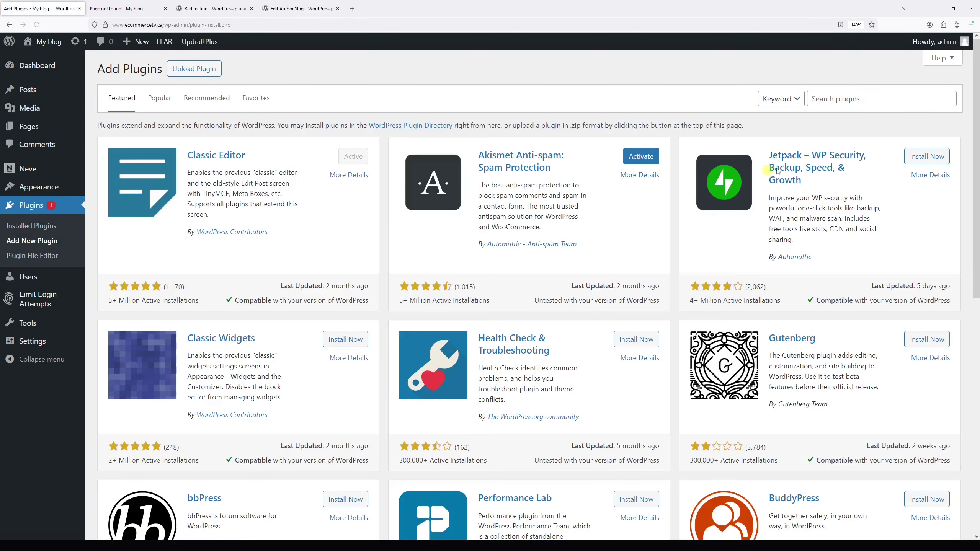
{"action": "left_click", "coordinate": [858, 100]}
{"action": "type", "text": "redirection"}
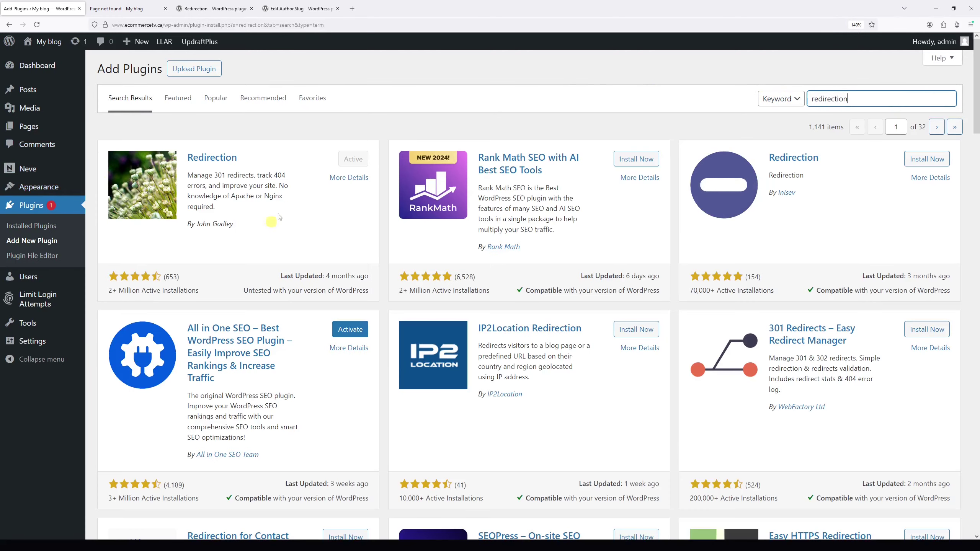
{"action": "left_click", "coordinate": [339, 154]}
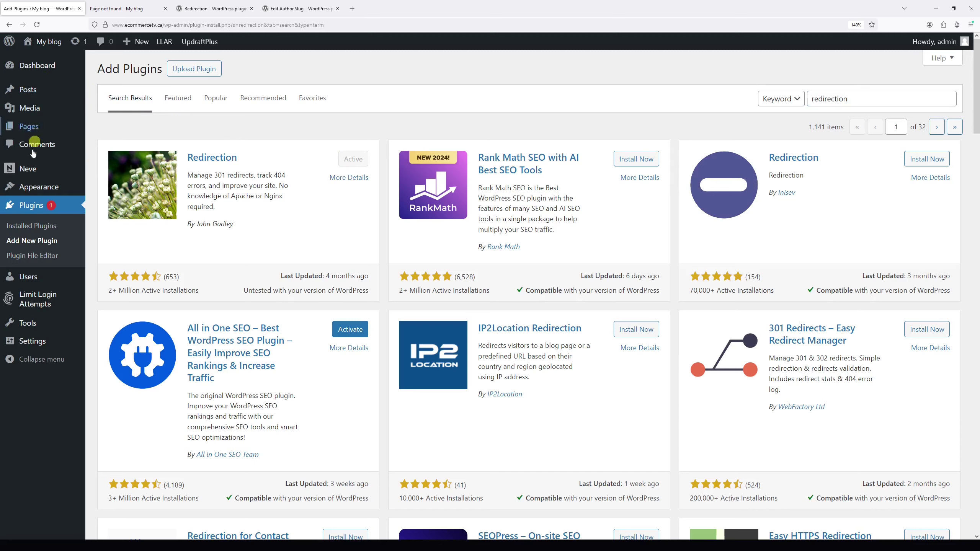
{"action": "mouse_move", "coordinate": [29, 314]}
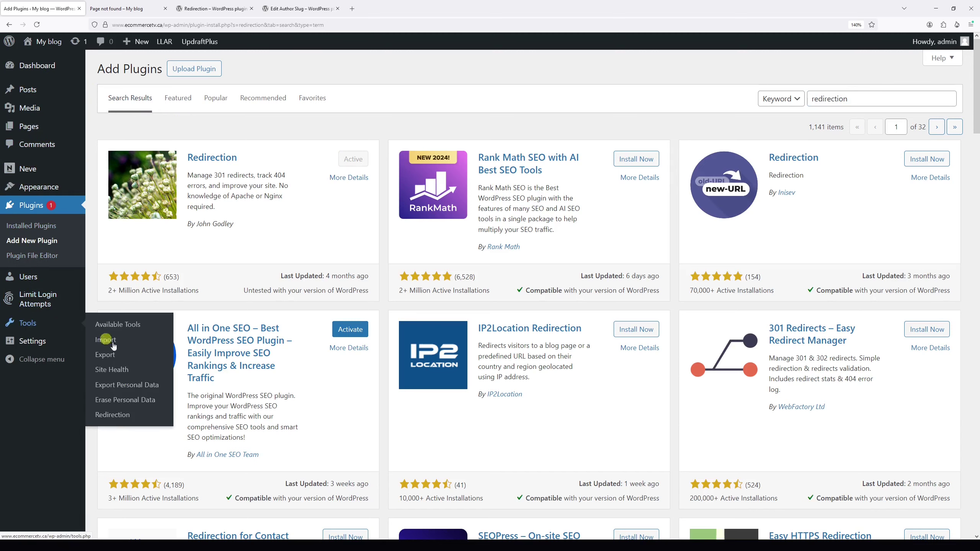
- In Tools > Redirection, paste the old /author/nick/ URL as the Source
{"action": "left_click", "coordinate": [120, 415]}
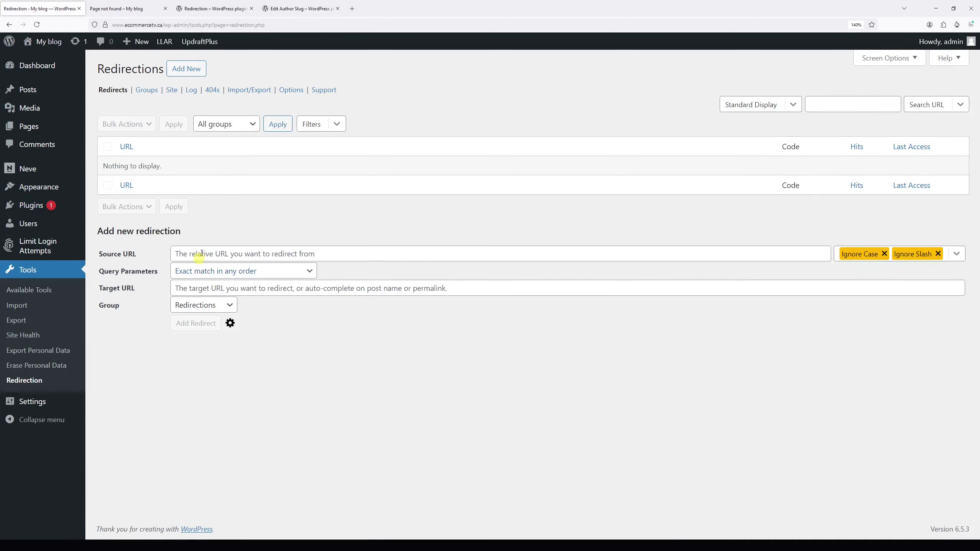
{"action": "left_click", "coordinate": [162, 12]}
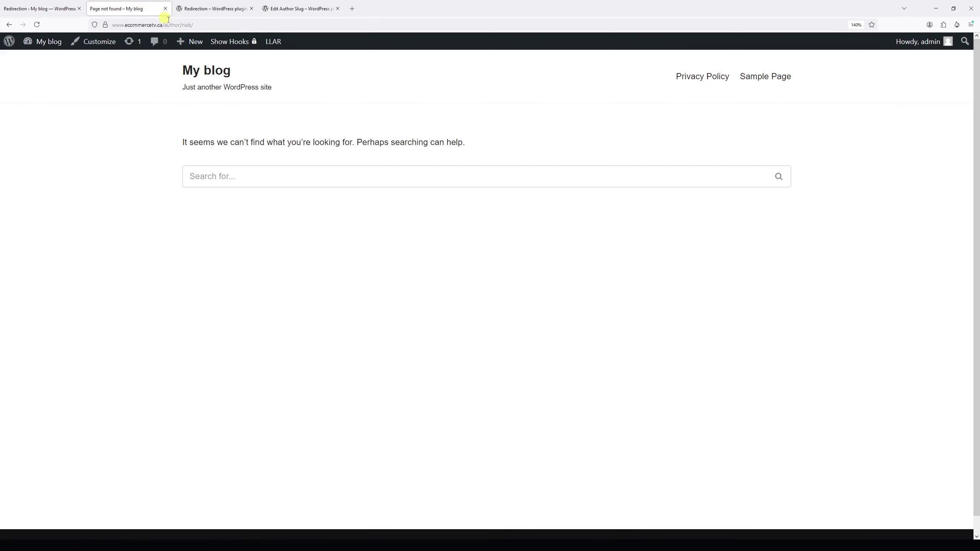
{"action": "left_click", "coordinate": [174, 26]}
{"action": "key", "text": "ctrl+c"}
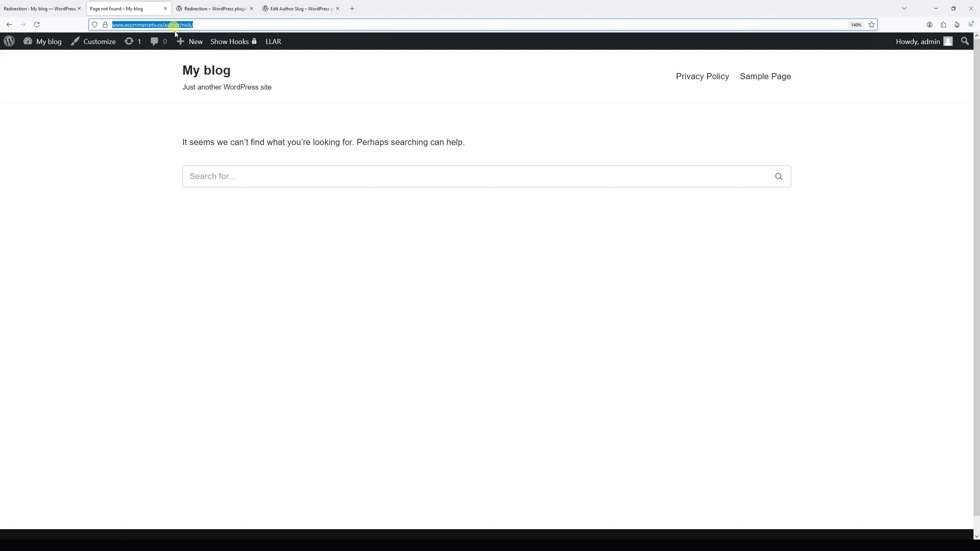
{"action": "left_click", "coordinate": [61, 8]}
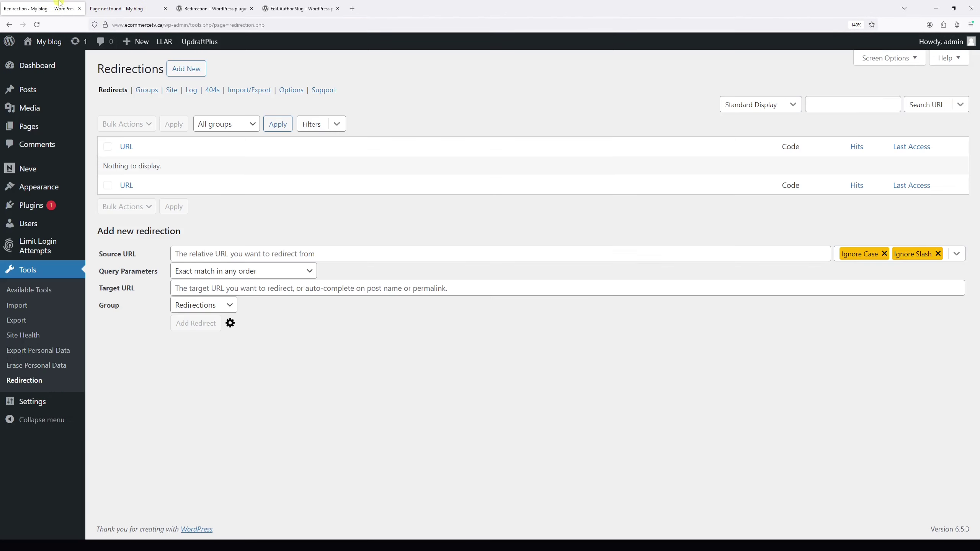
{"action": "left_click", "coordinate": [214, 246]}
{"action": "key", "text": "ctrl+v"}
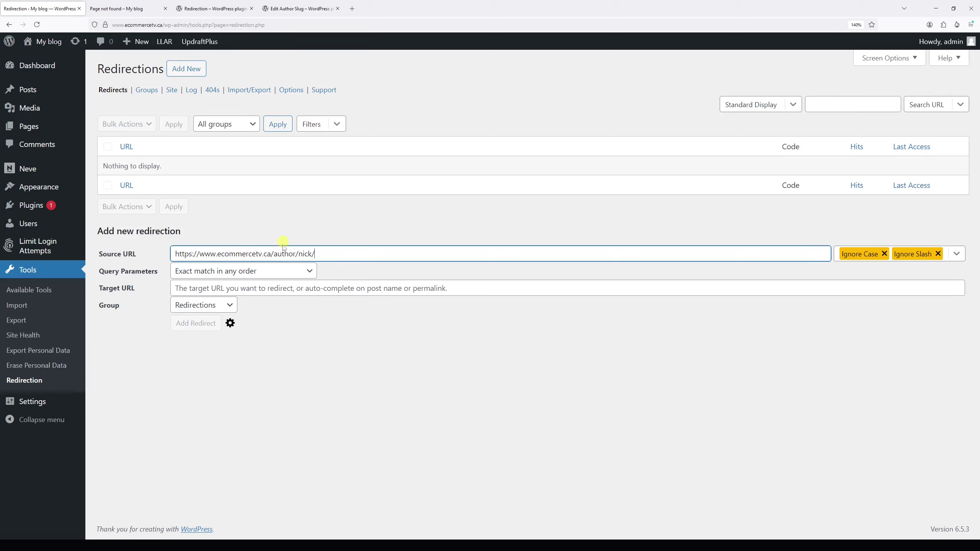
- Set the Target to the /author/nicholas/ address and add the 301 redirect
{"action": "left_click", "coordinate": [227, 292]}
{"action": "key", "text": "ctrl+v"}
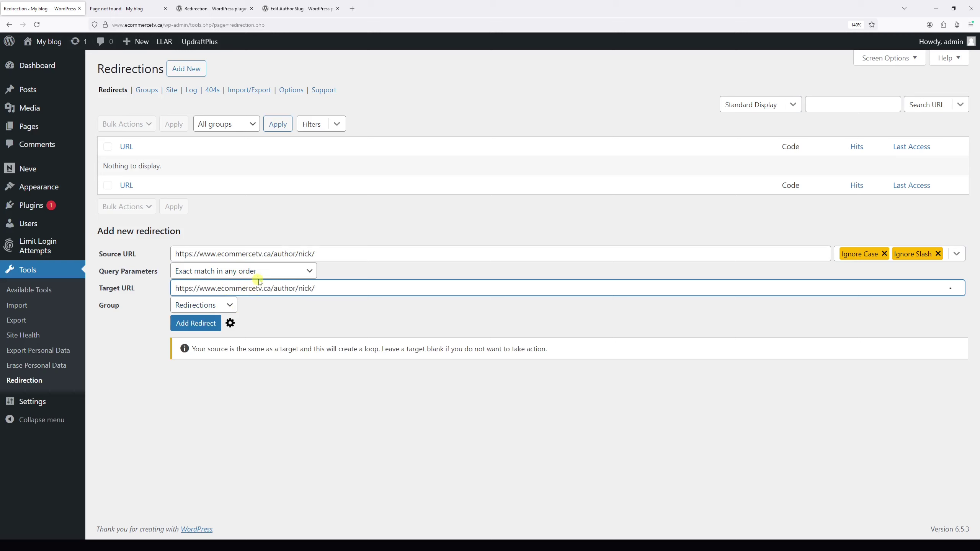
{"action": "double_click", "coordinate": [304, 288]}
{"action": "type", "text": "nic"}
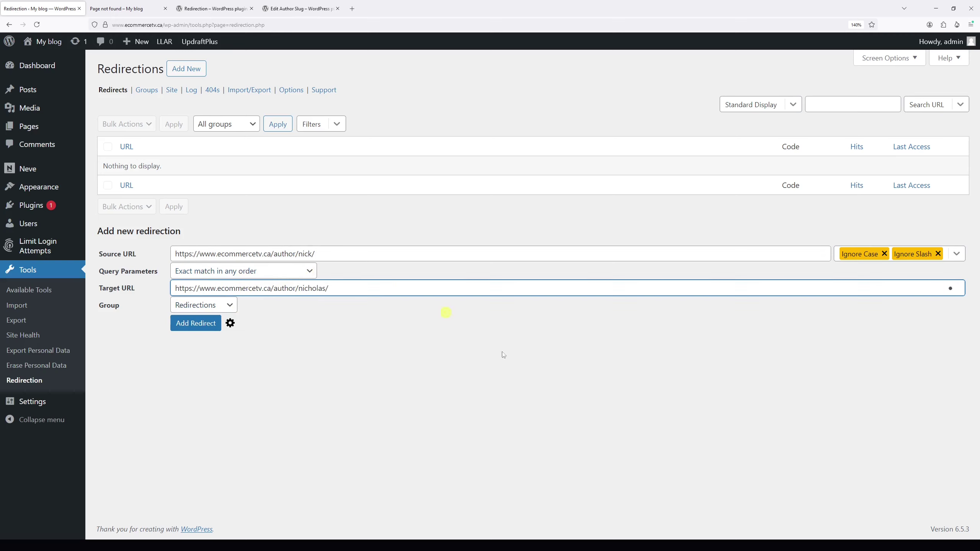
{"action": "left_click", "coordinate": [502, 369]}
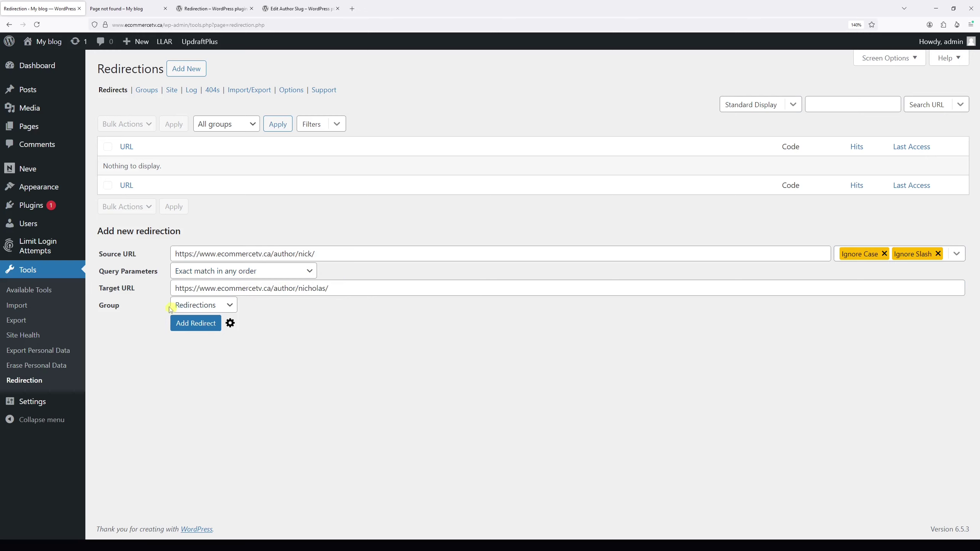
{"action": "triple_click", "coordinate": [284, 287]}
{"action": "left_click", "coordinate": [343, 400]}
{"action": "left_click", "coordinate": [185, 323]}
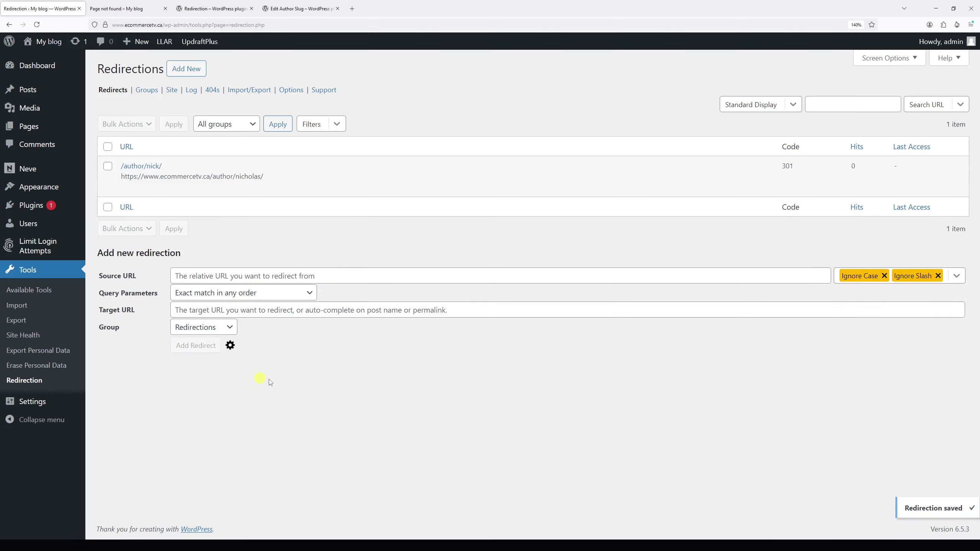
- In the incognito window, visit /author/nick/ and confirm it lands on /author/nicholas/
{"action": "left_click", "coordinate": [954, 6]}
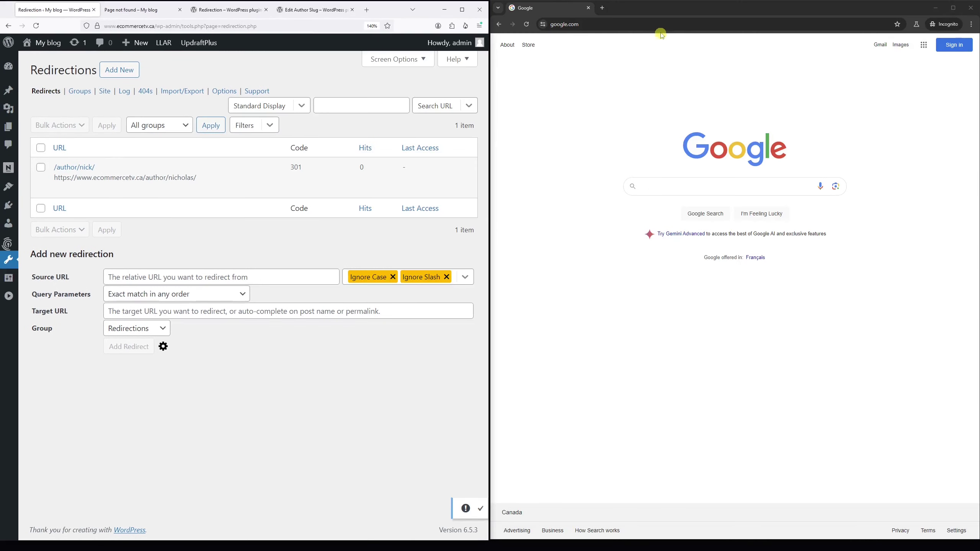
{"action": "left_click", "coordinate": [639, 25]}
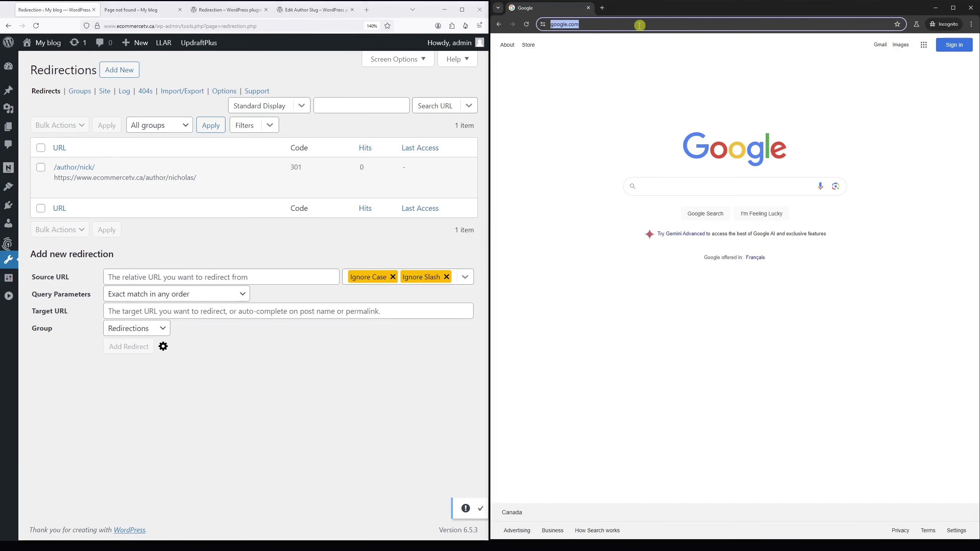
{"action": "key", "text": "ctrl+v"}
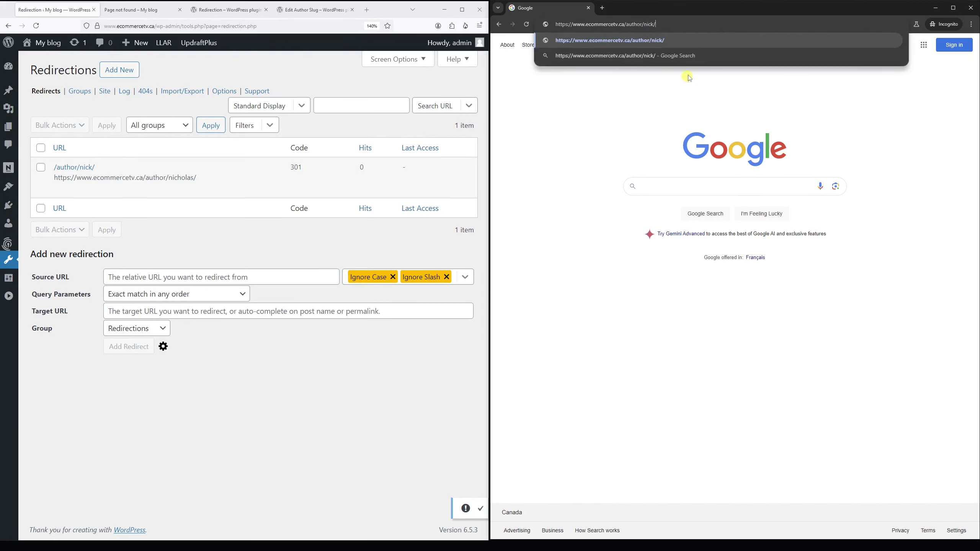
{"action": "key", "text": "Return"}
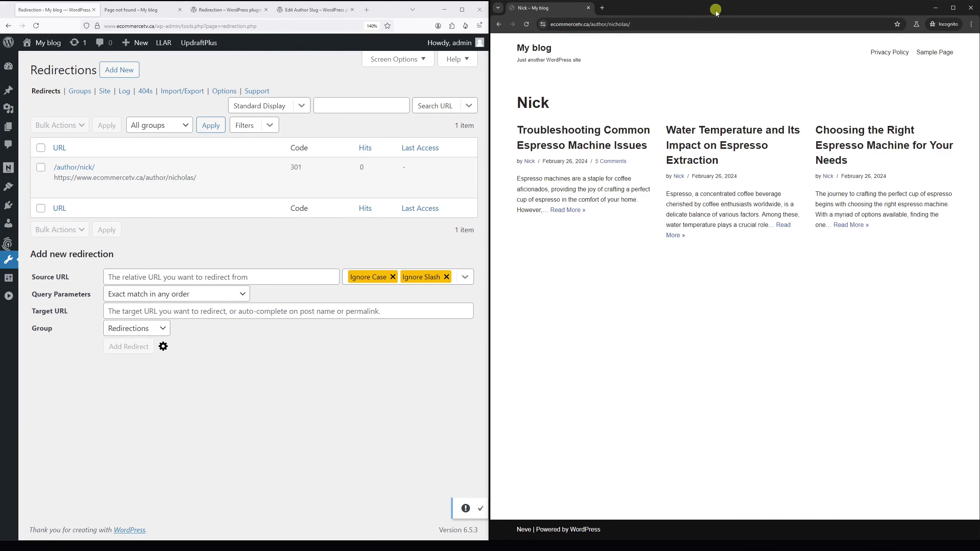